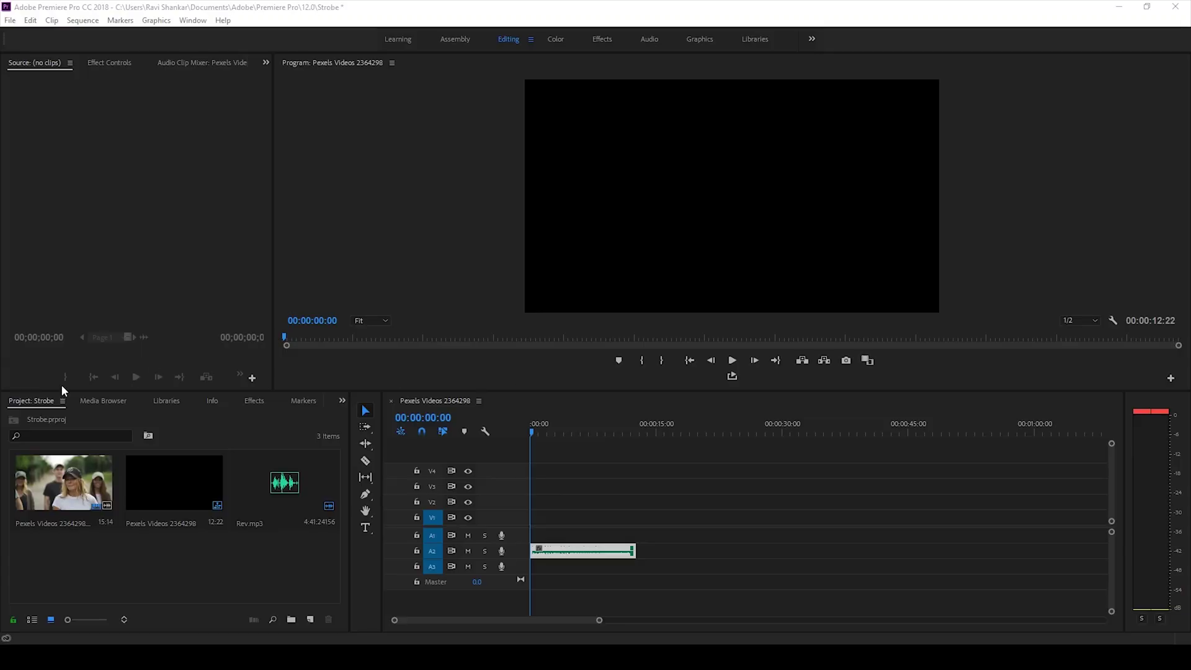
# Place the Pexels video clip on track V3 (audio on A3) and set the playhead near 6 seconds
pyautogui.moveTo(69, 484); pyautogui.dragTo(505, 480)
pyautogui.click(647, 427)
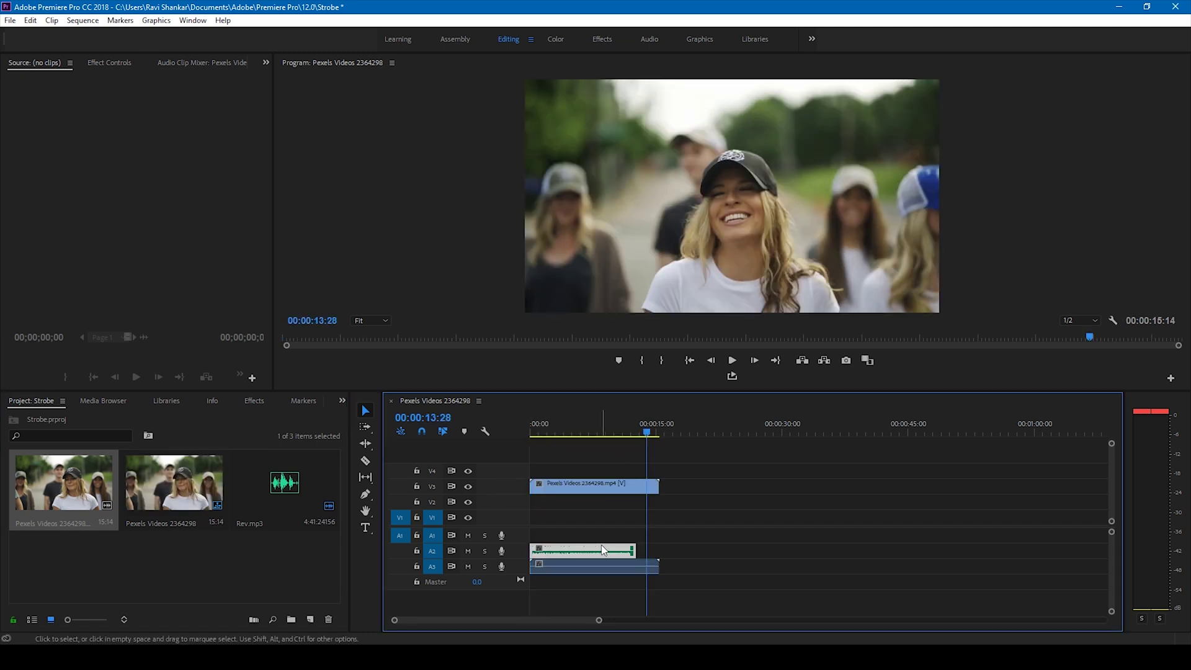
pyautogui.click(580, 423)
# Preview the edit, then duplicate the clip onto V4 above at 00:00:06:26
pyautogui.press('space')
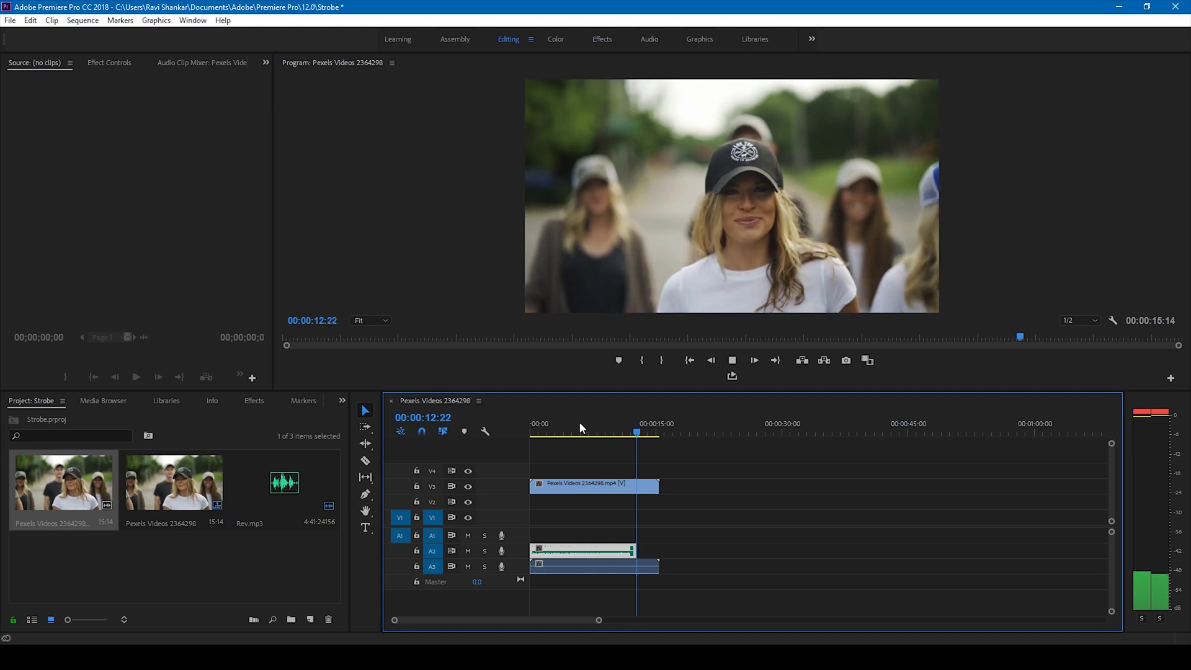
pyautogui.press('space')
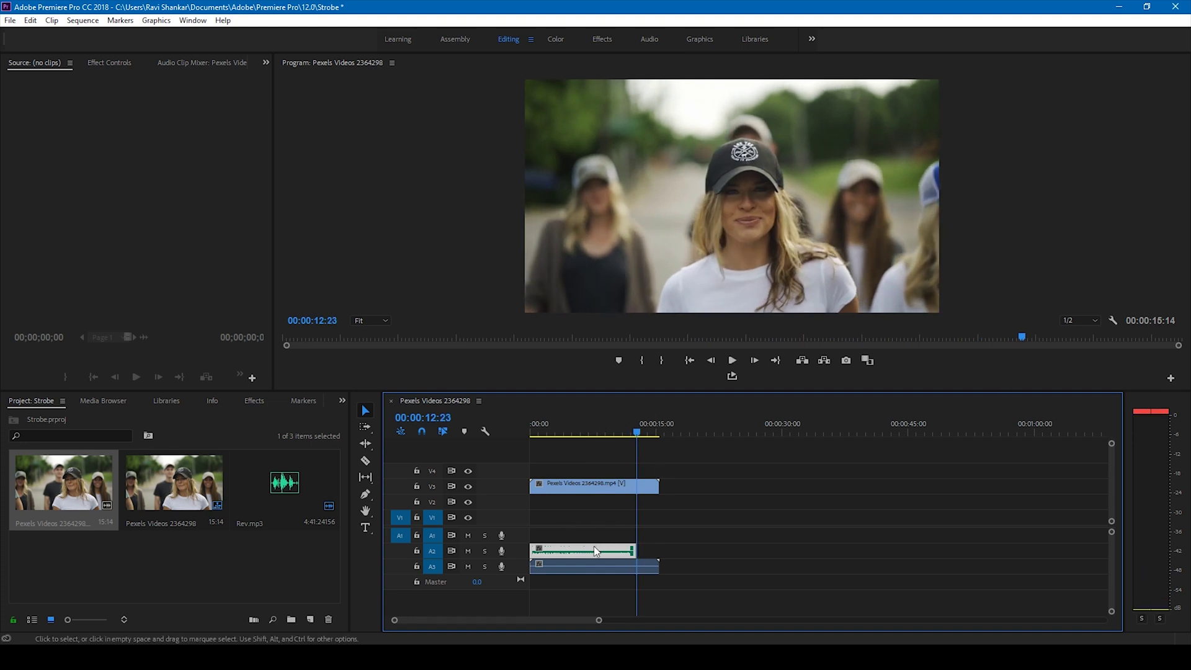
pyautogui.click(588, 434)
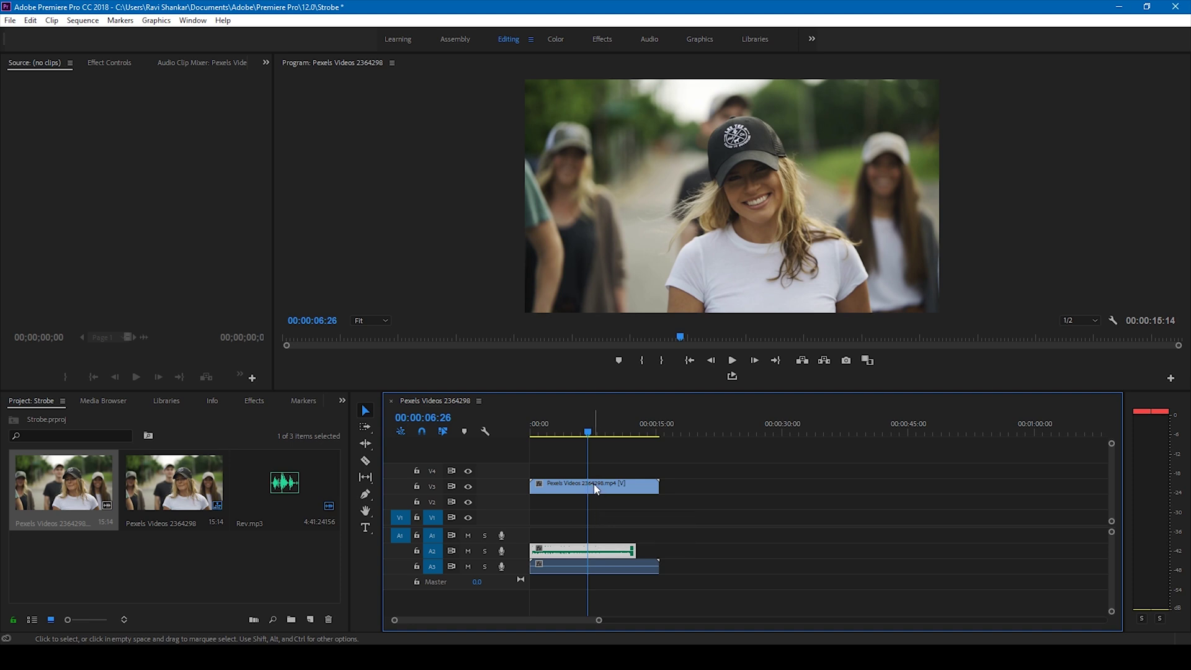
pyautogui.moveTo(596, 489)
pyautogui.mouseDown()
pyautogui.moveTo(624, 470)
pyautogui.moveTo(587, 471)
pyautogui.mouseUp()
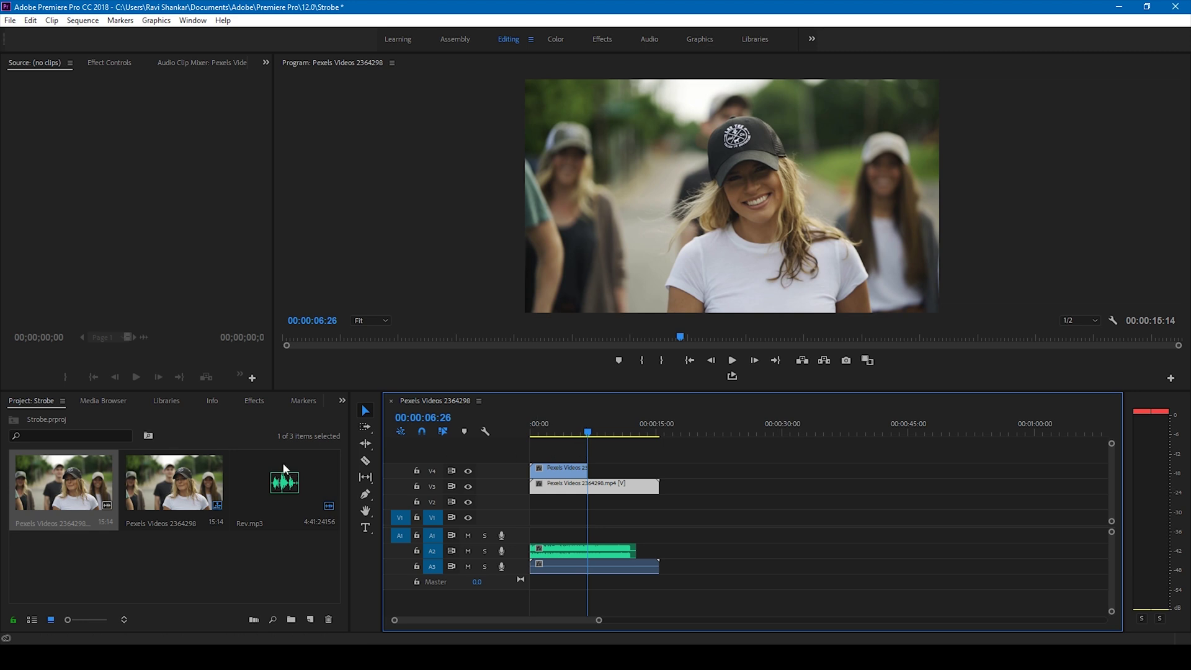
# Search the effects for 'strobe' and drop Strobe Light onto the V3 clip
pyautogui.click(260, 400)
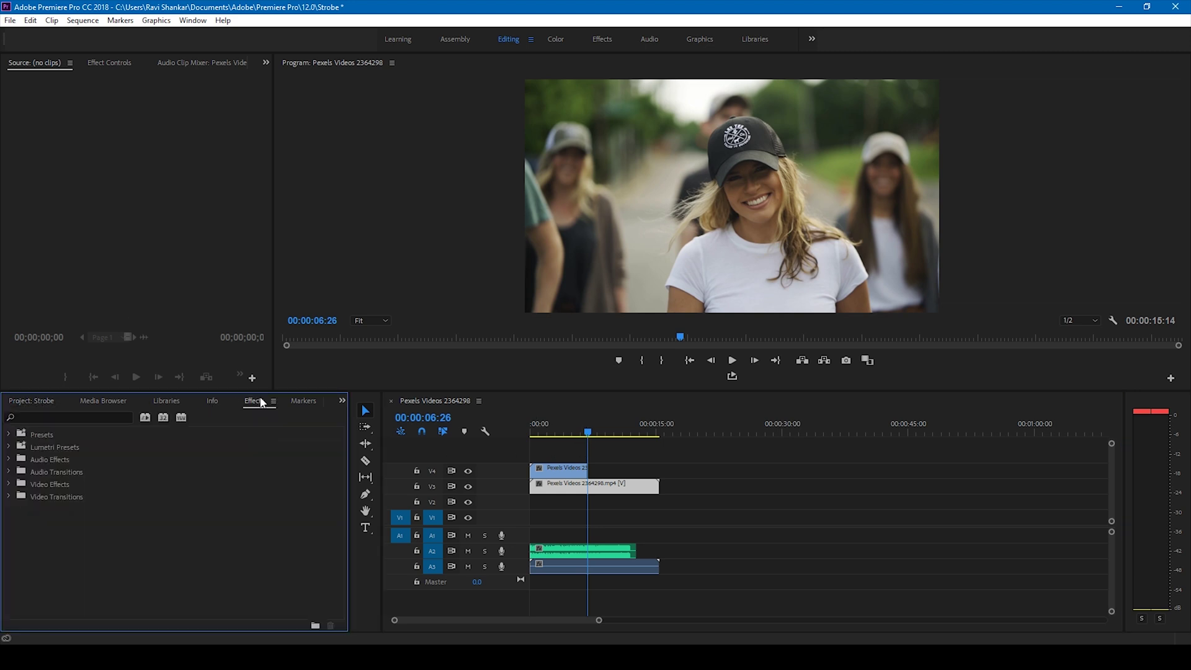
pyautogui.click(78, 416)
pyautogui.write('strobe')
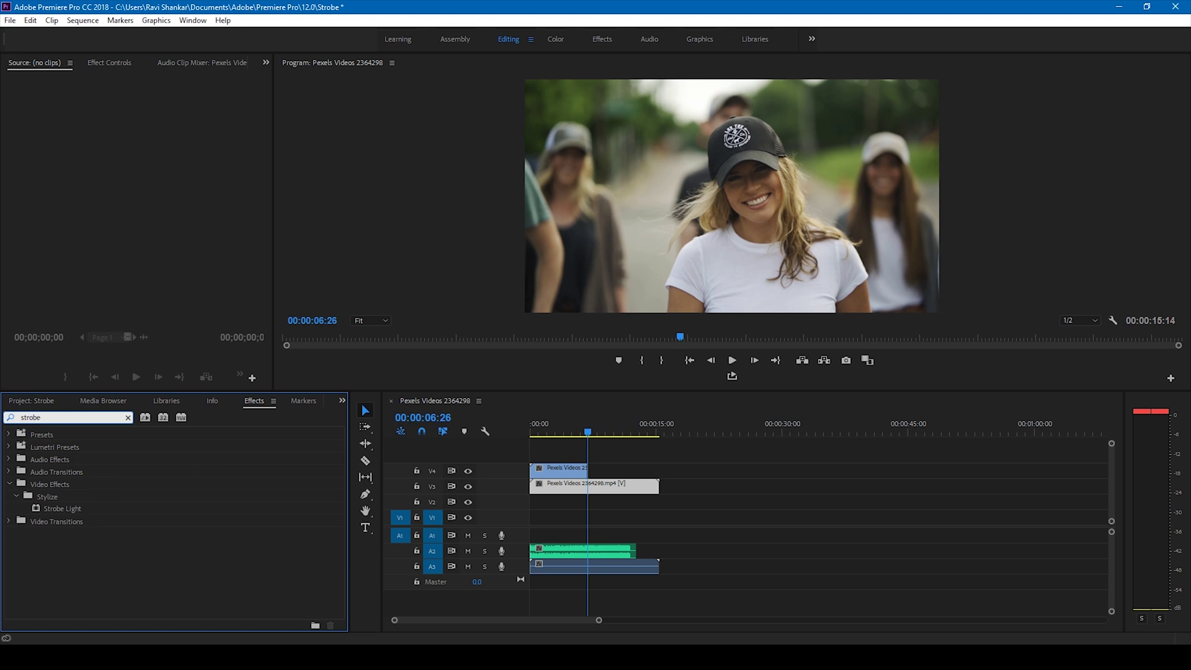
pyautogui.click(58, 508)
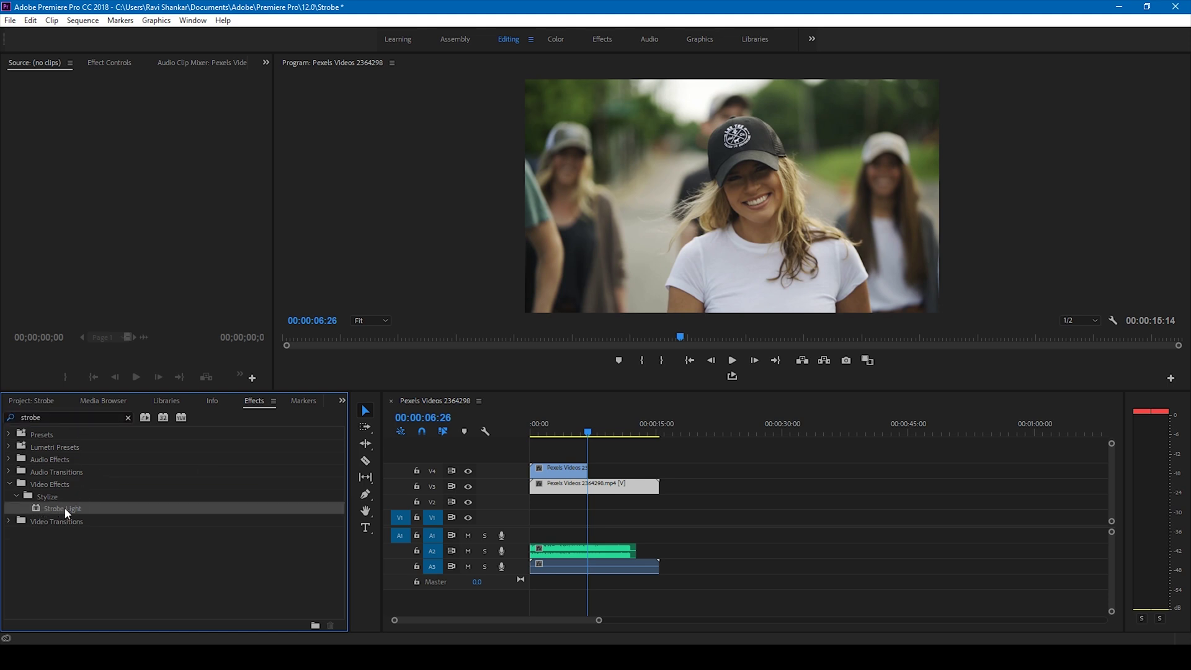
pyautogui.moveTo(57, 507); pyautogui.dragTo(596, 483)
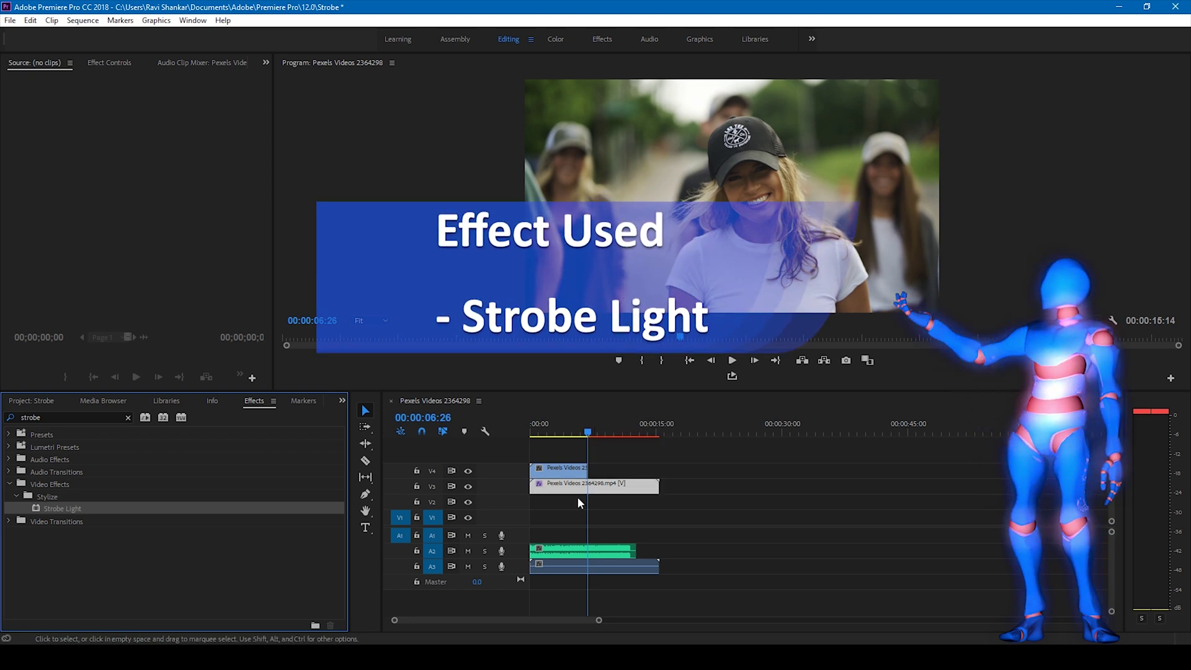
# Show the V3 clip's Strobe Light properties in Effect Controls and widen the property columns
pyautogui.click(109, 62)
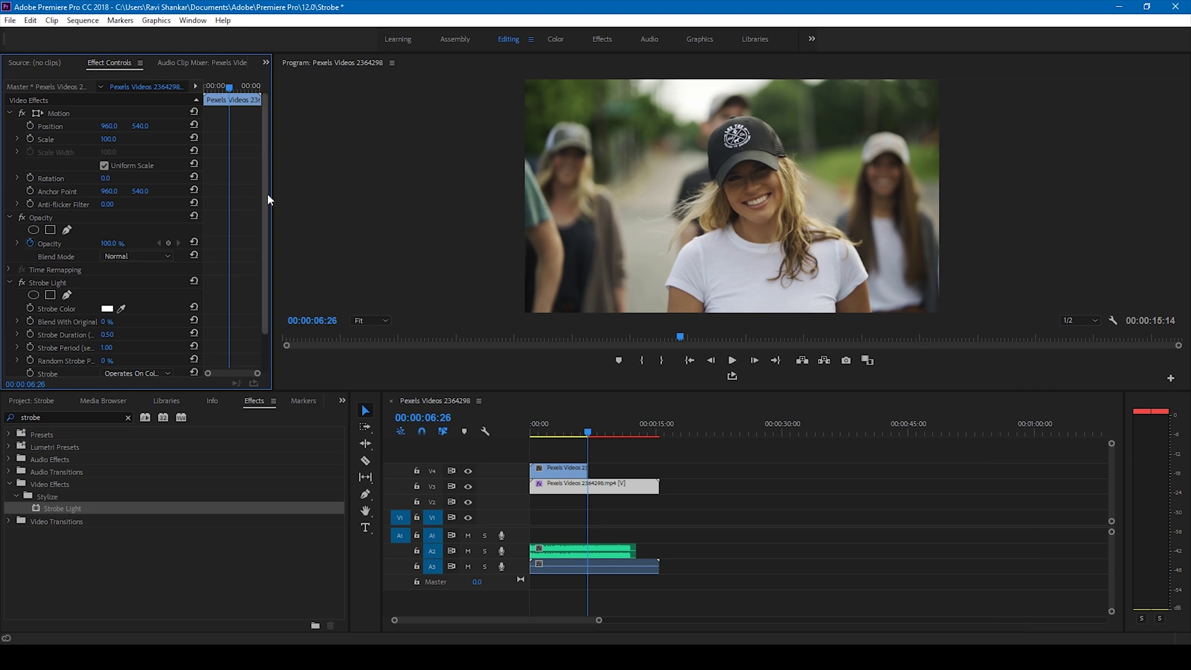
pyautogui.moveTo(267, 193); pyautogui.dragTo(266, 275)
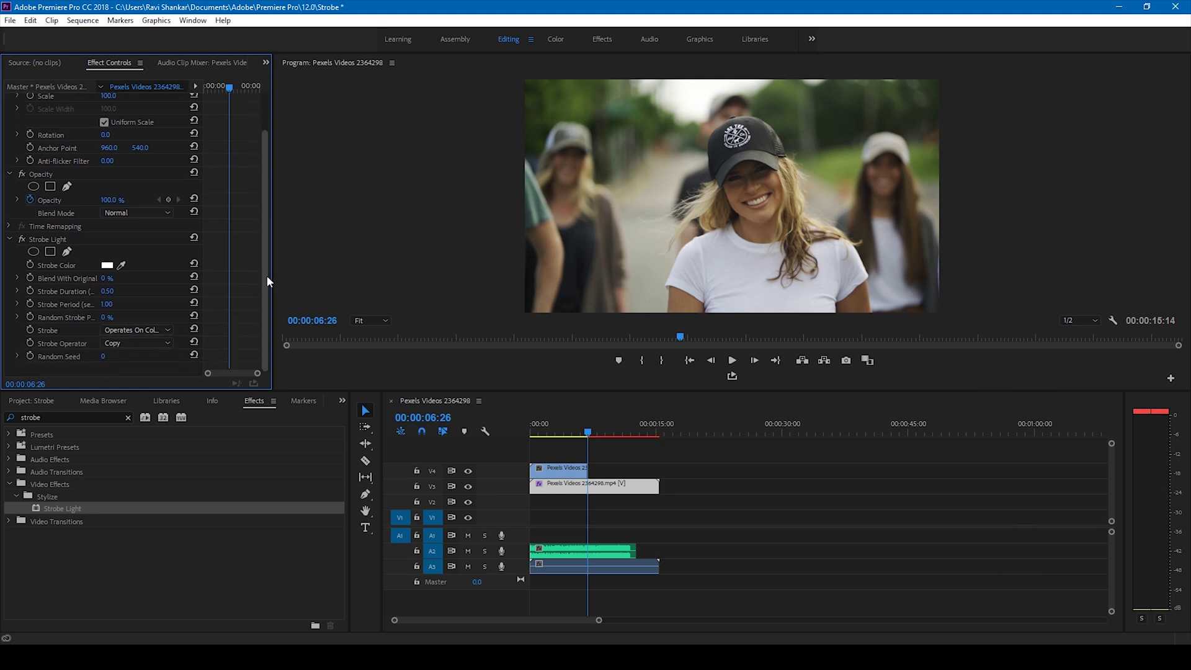
pyautogui.click(111, 291)
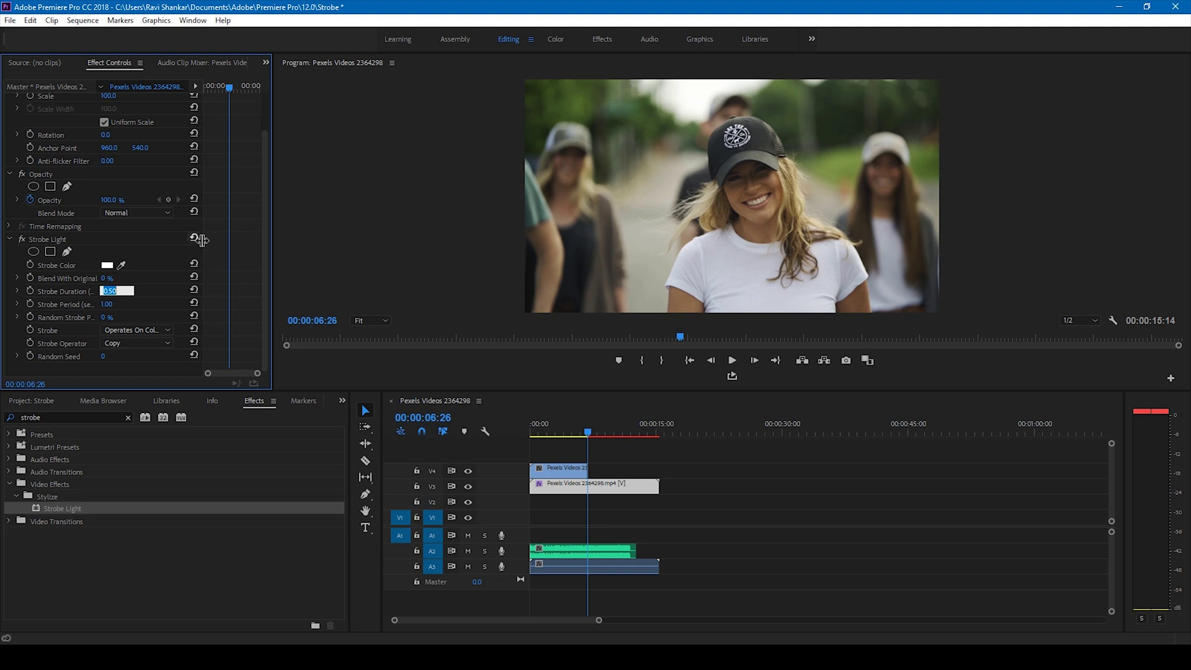
pyautogui.moveTo(202, 240); pyautogui.dragTo(230, 244)
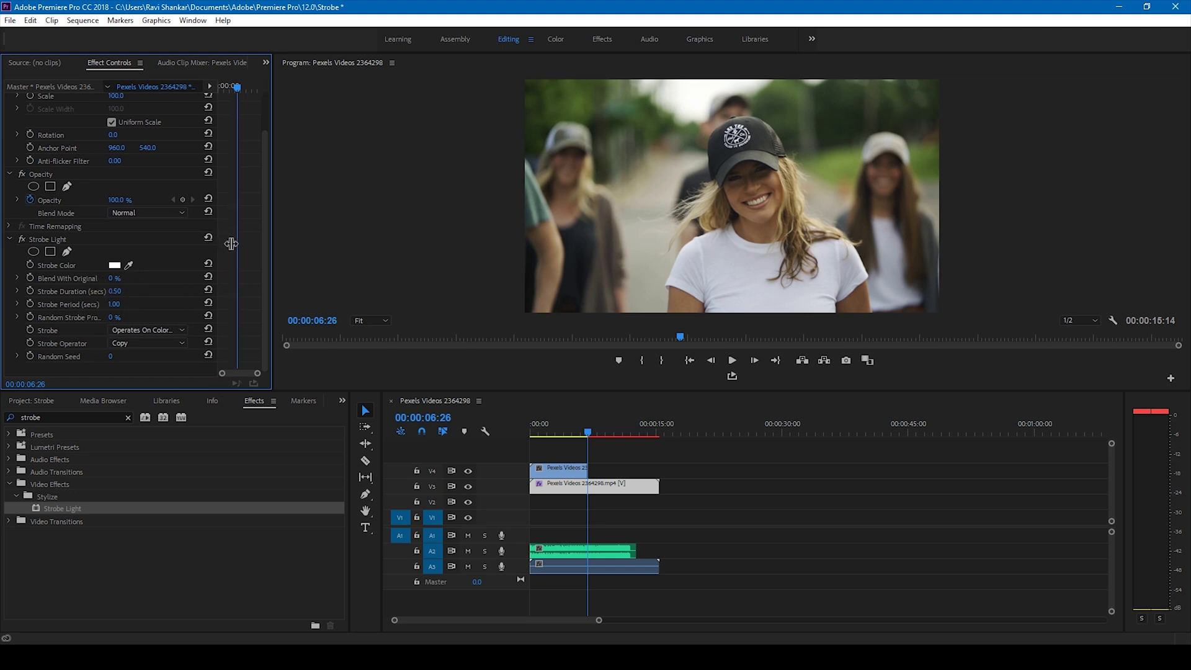
# Enter 0.1 for Strobe Duration and 0.2 for Strobe Period
pyautogui.click(122, 289)
pyautogui.write('0.1')
pyautogui.press('Return')
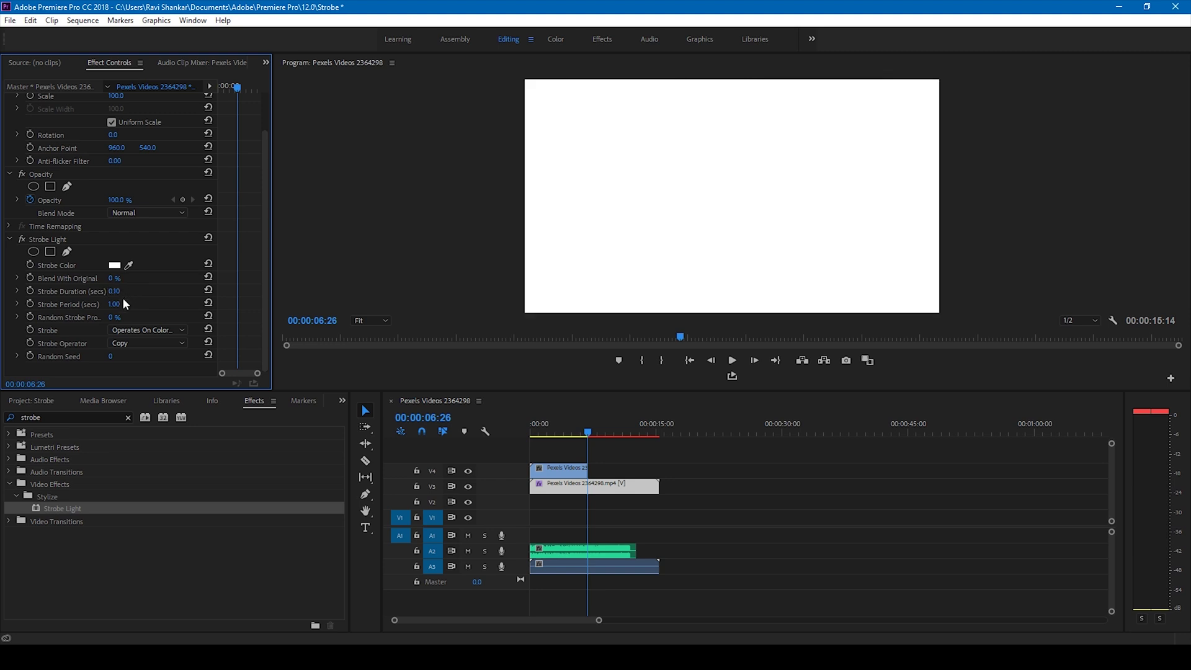
pyautogui.click(116, 304)
pyautogui.write('.2')
pyautogui.press('Return')
# Change the Strobe Color to near-black 060000
pyautogui.click(114, 265)
pyautogui.click(477, 306)
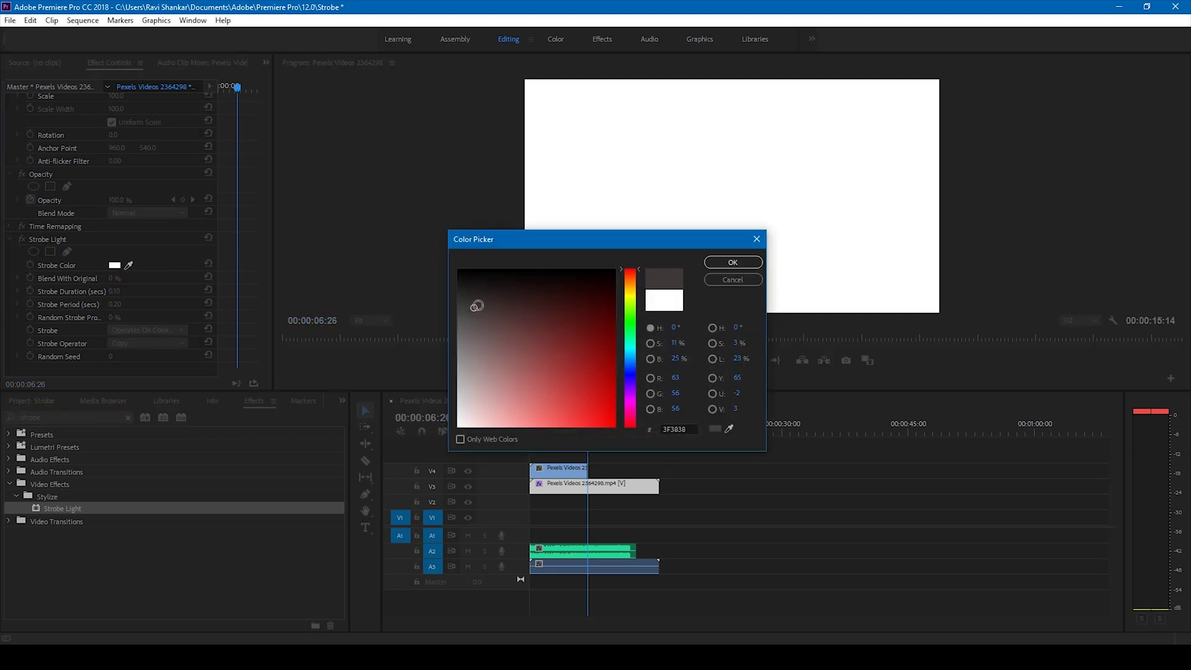
pyautogui.moveTo(476, 306); pyautogui.dragTo(633, 272)
pyautogui.click(731, 262)
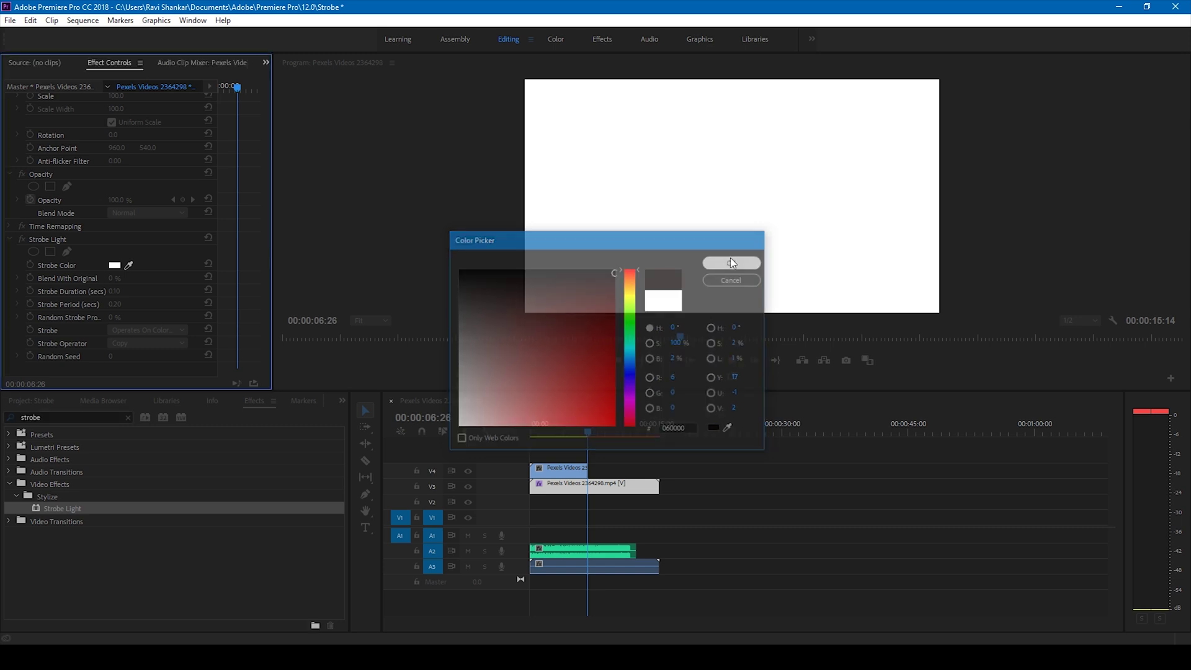
# Recheck the strobe colour without changes and view the Strobe mode options
pyautogui.click(114, 267)
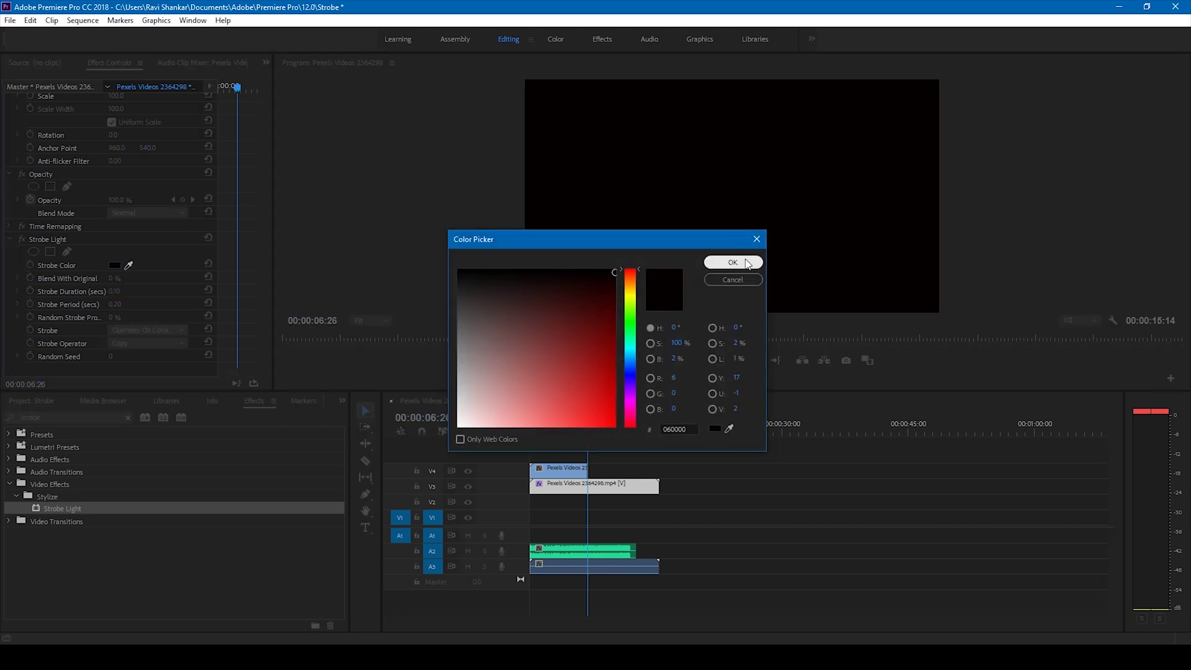
pyautogui.click(757, 238)
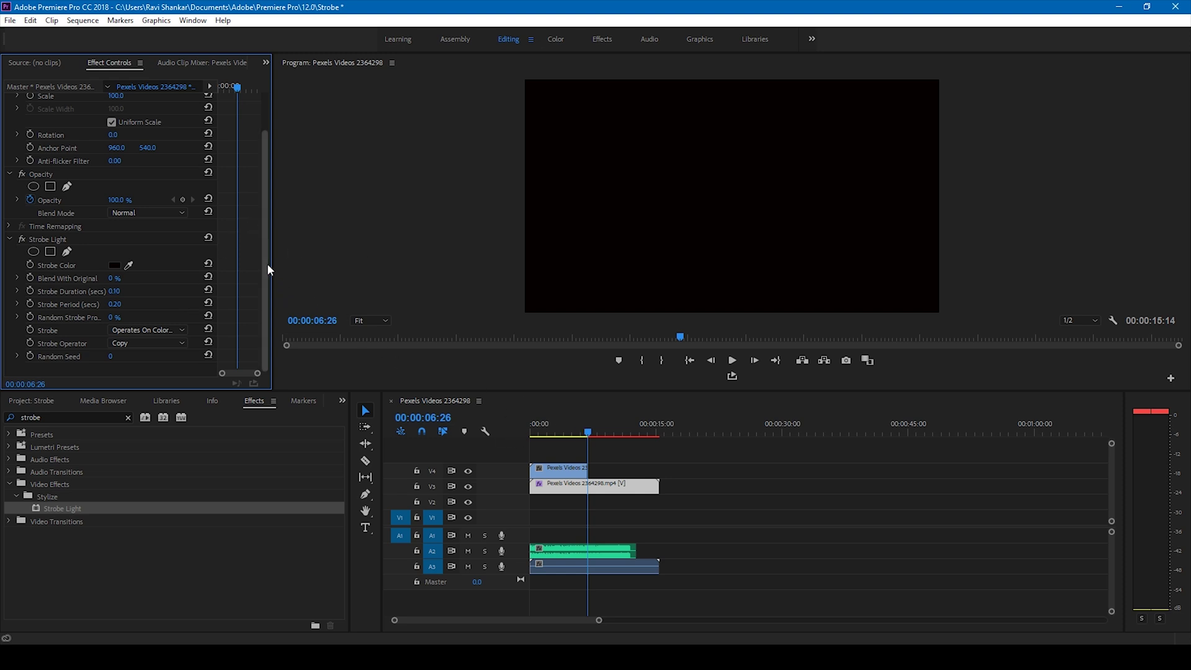
pyautogui.click(148, 330)
pyautogui.click(149, 332)
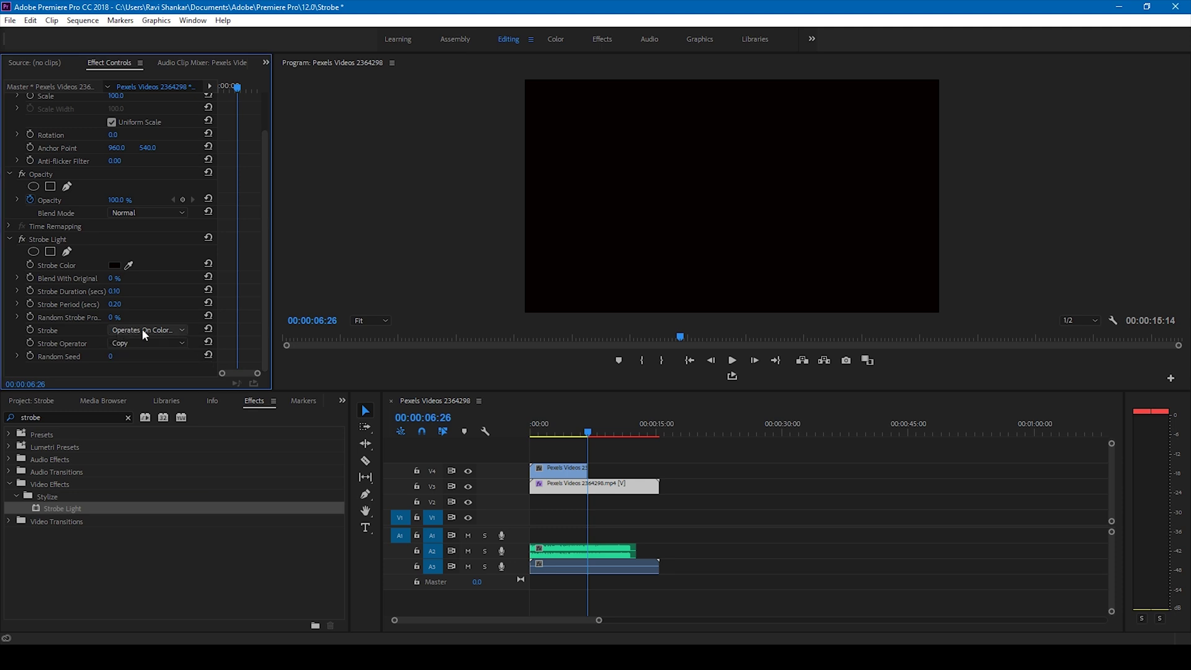
pyautogui.click(160, 330)
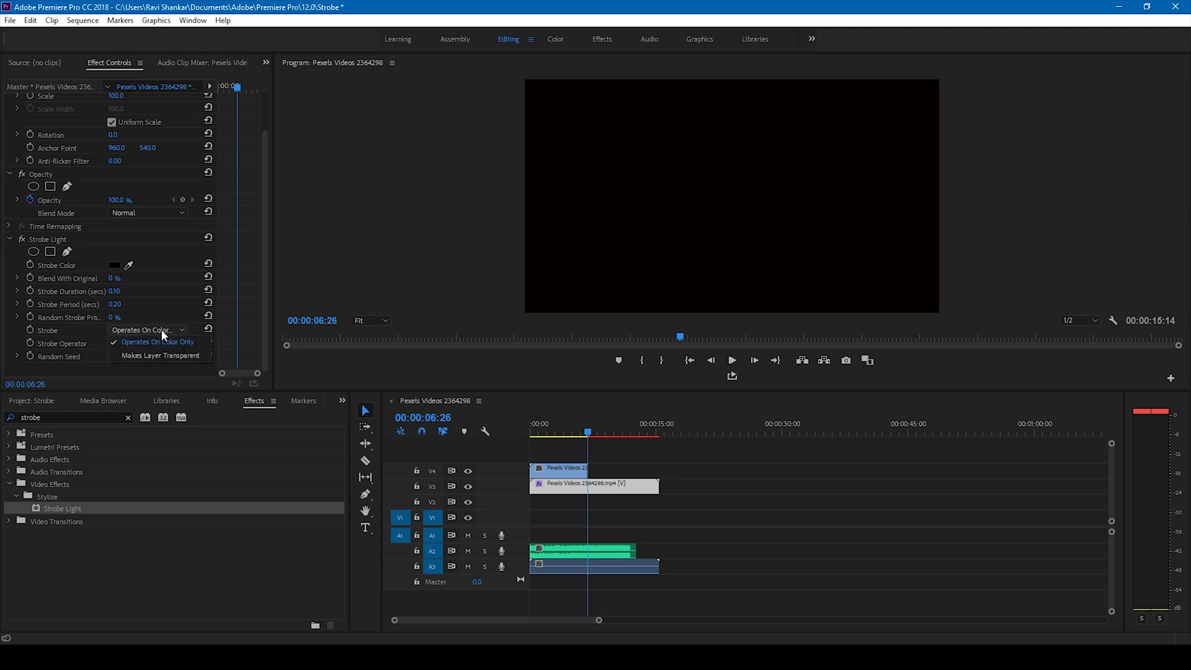
pyautogui.click(161, 330)
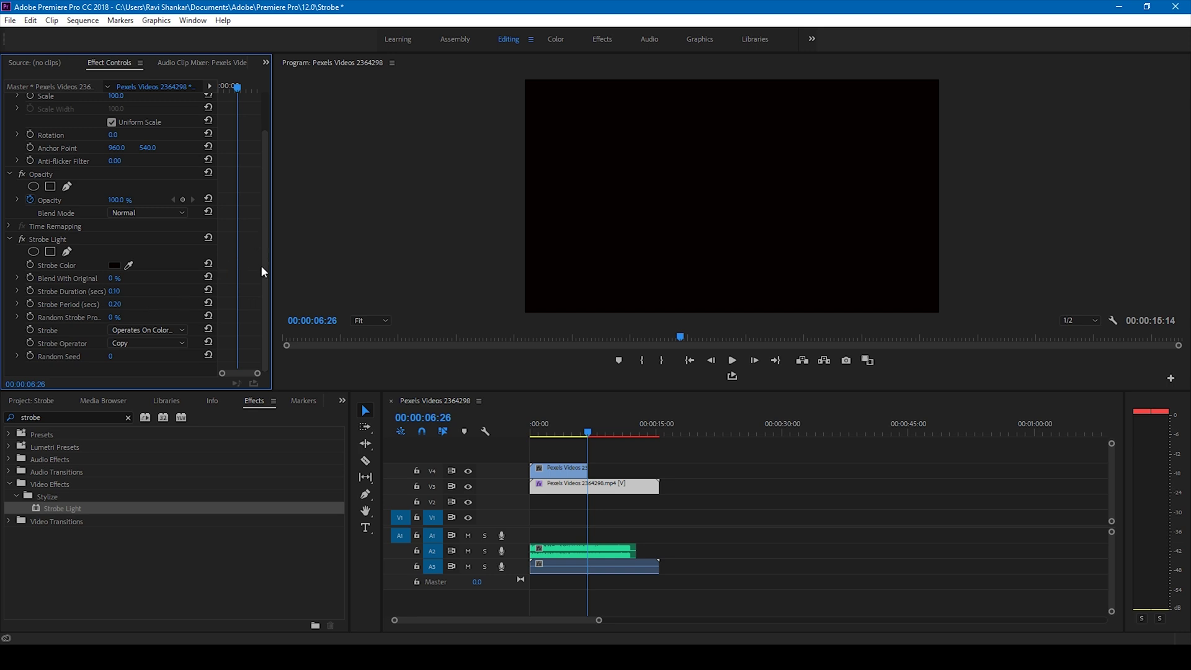
pyautogui.moveTo(111, 358)
pyautogui.mouseDown()
pyautogui.moveTo(131, 358)
pyautogui.moveTo(119, 358)
pyautogui.mouseUp()
pyautogui.click(558, 426)
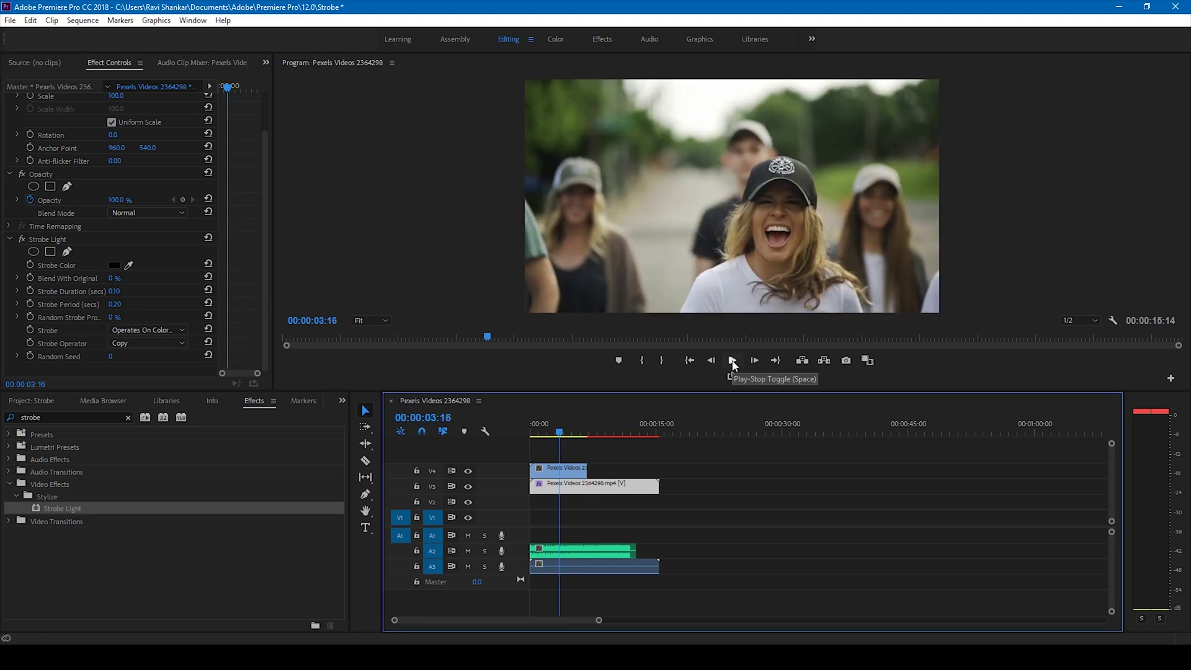
# Preview the strobe effect in the sequence from around eight seconds
pyautogui.click(733, 360)
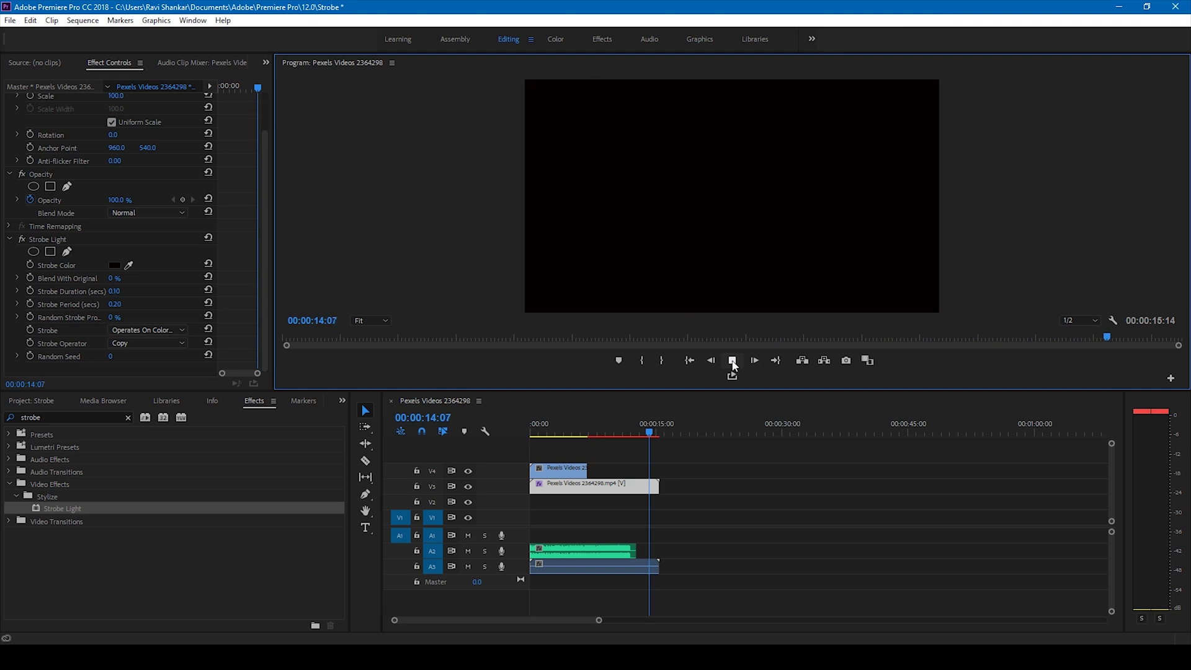
pyautogui.click(732, 361)
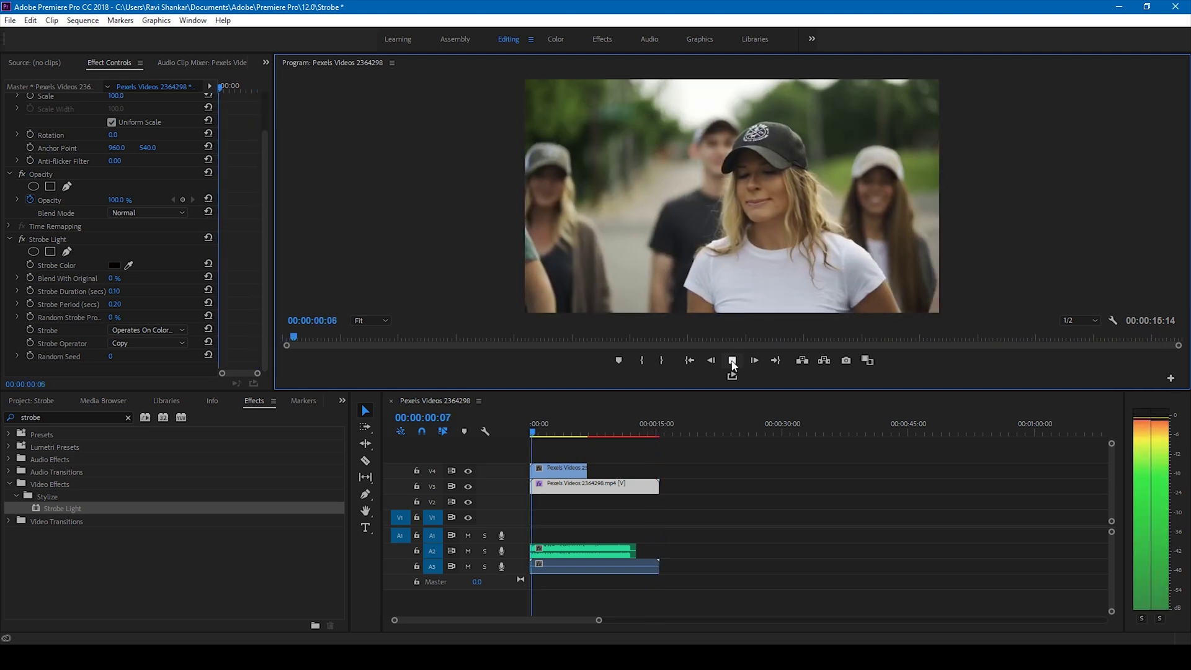
pyautogui.click(594, 433)
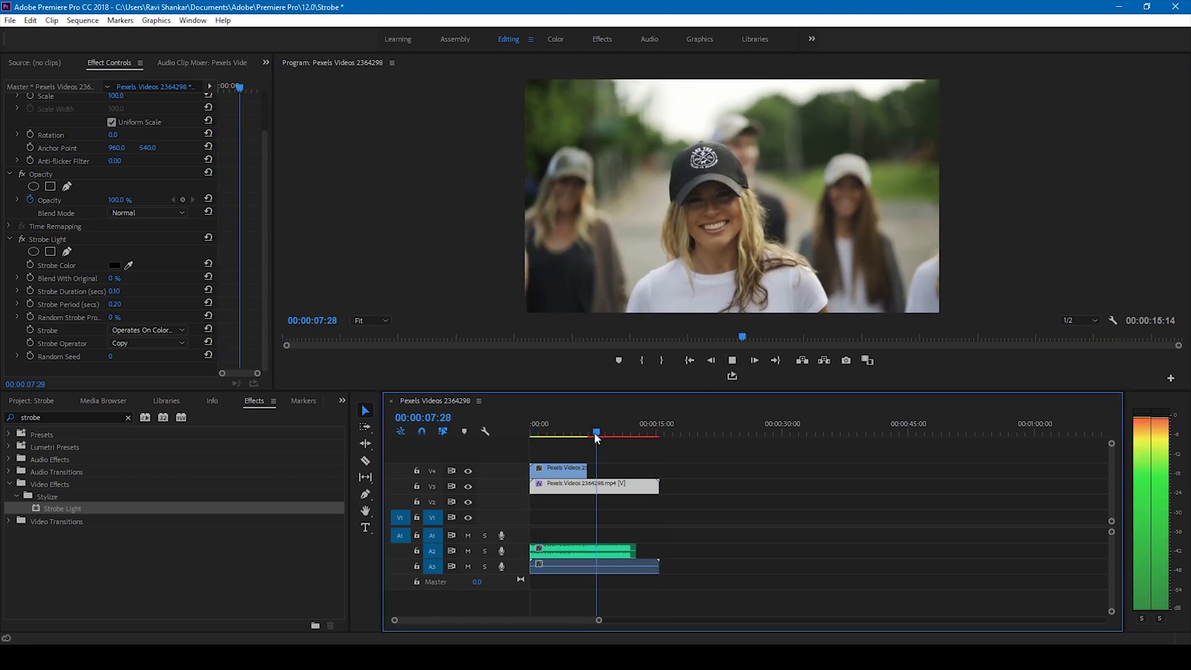
pyautogui.press('space')
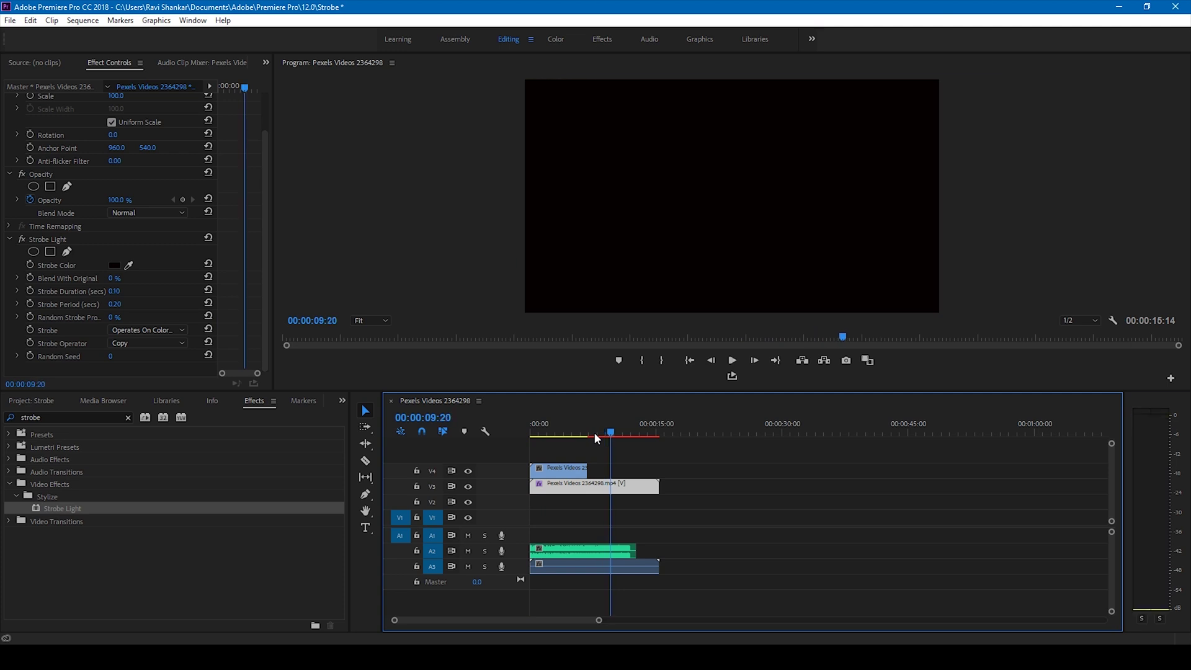
# Trim the V3 clip's end back by 00:00:02:22 so it ends with the music
pyautogui.click(617, 434)
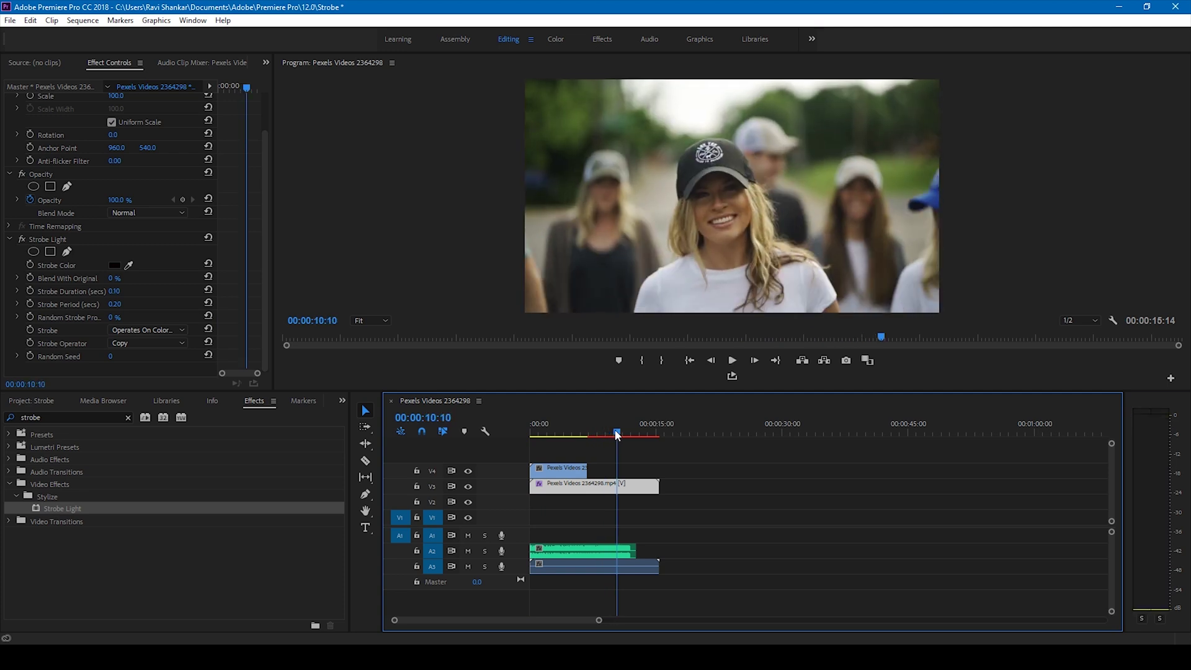
pyautogui.moveTo(656, 486); pyautogui.dragTo(633, 485)
pyautogui.click(585, 429)
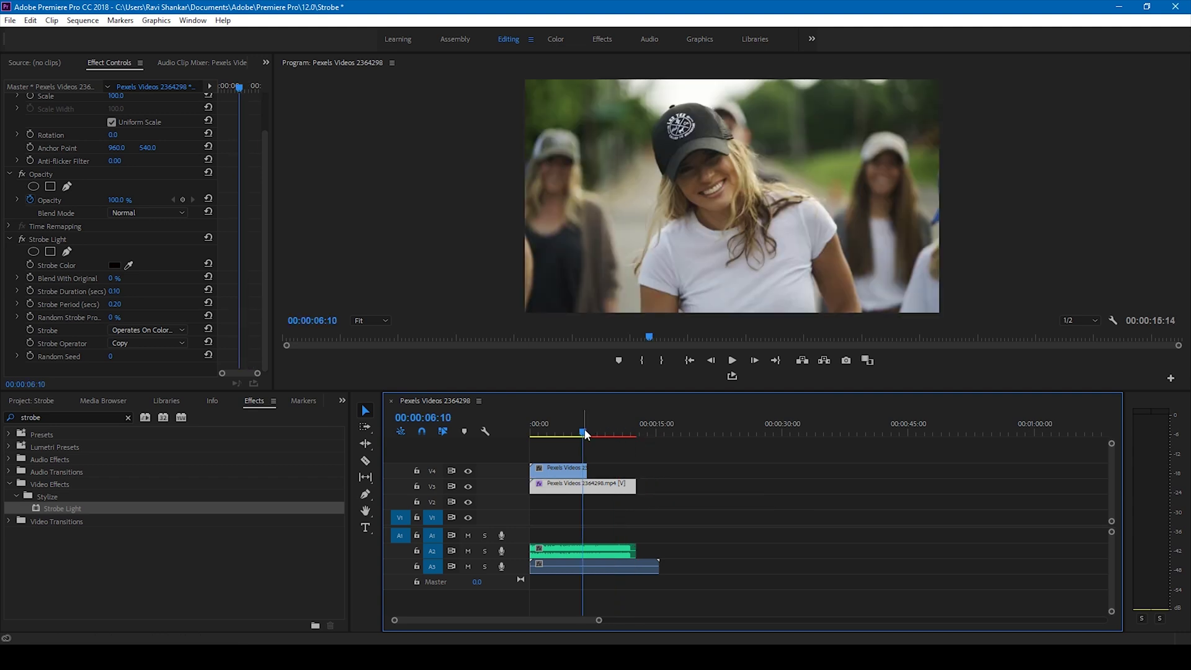